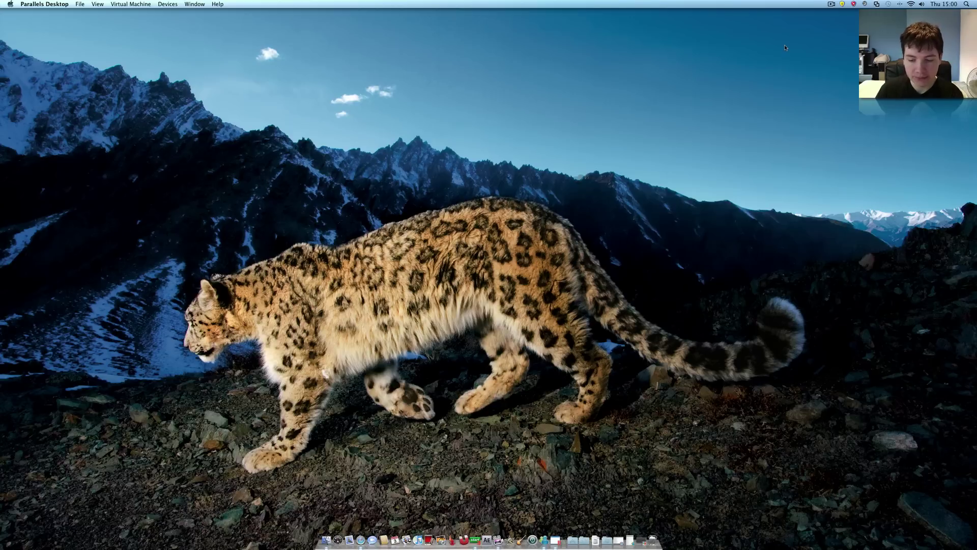
Step: Restore the 3ds Max window showing AutoBackup03.max with the sphere, wavy path and plane
left_click(642, 541)
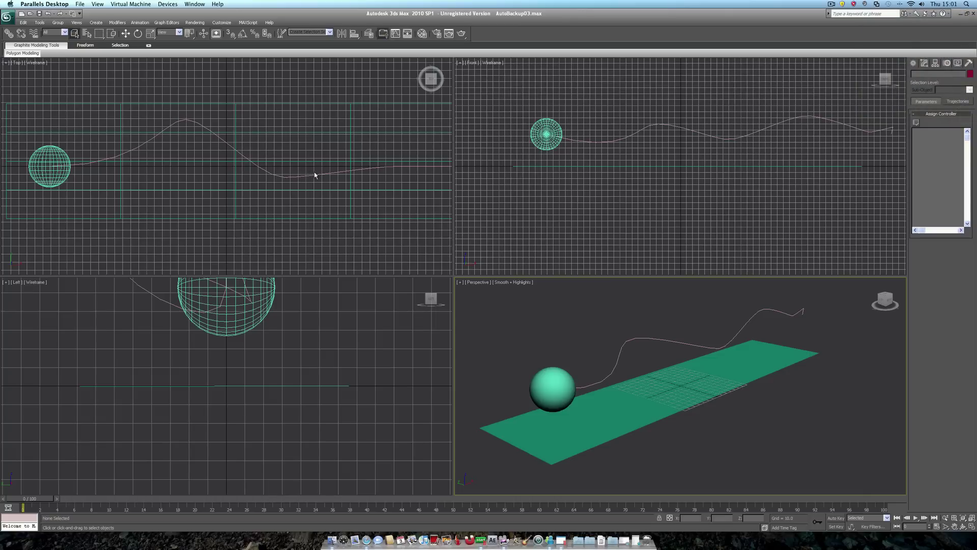
Step: Select the sphere, enable Follow in Path Parameters, and scrub between frames 7 and 24 to test
left_click(555, 374)
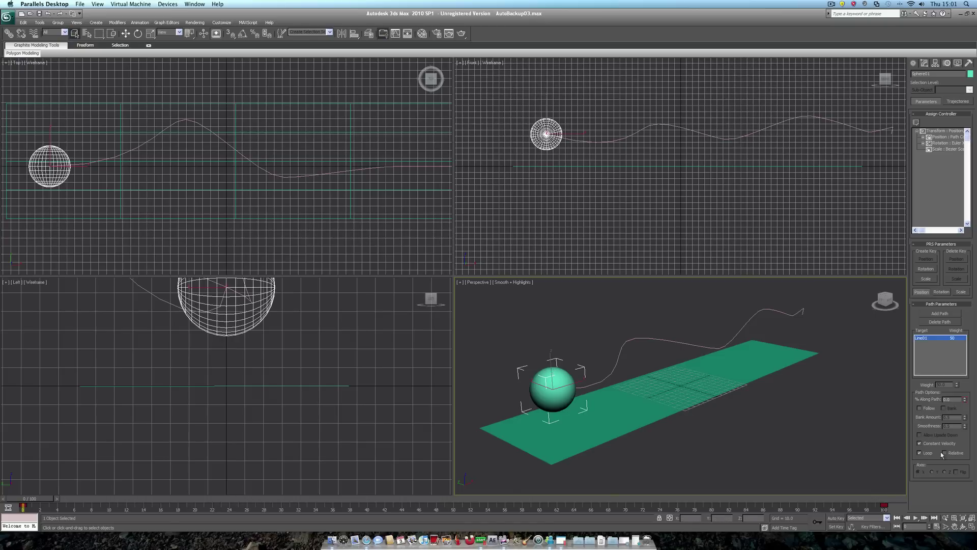
left_click(919, 409)
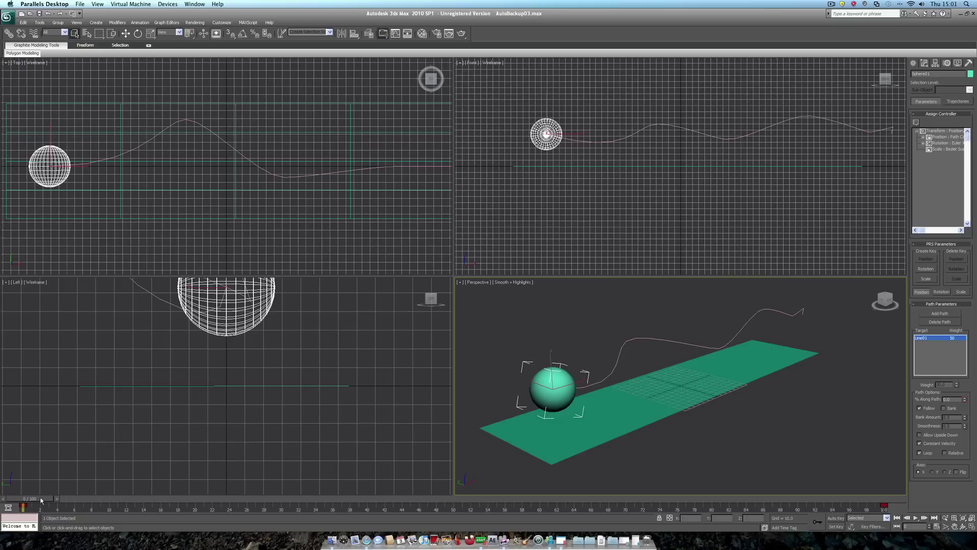
left_click_drag(41, 500, 436, 488)
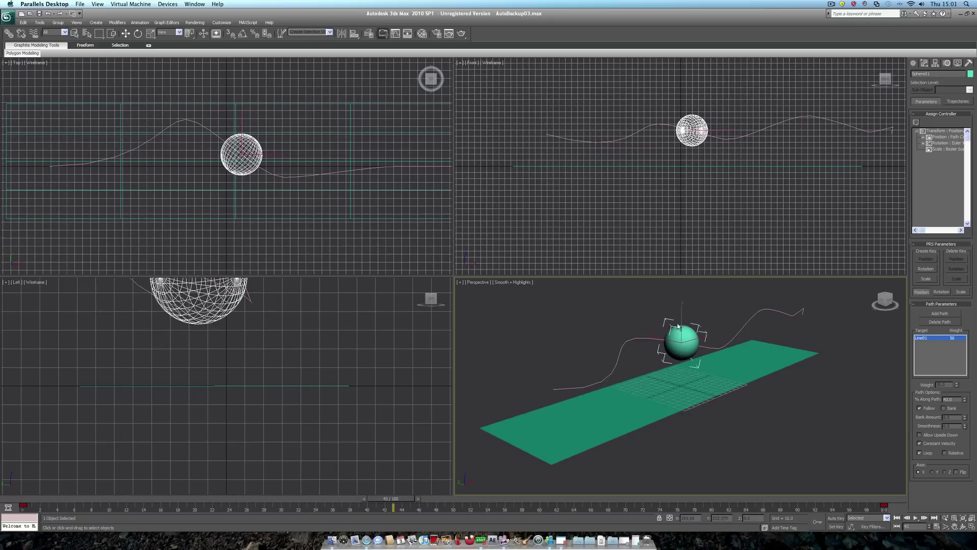
key("q")
left_click_drag(378, 502, 15, 509)
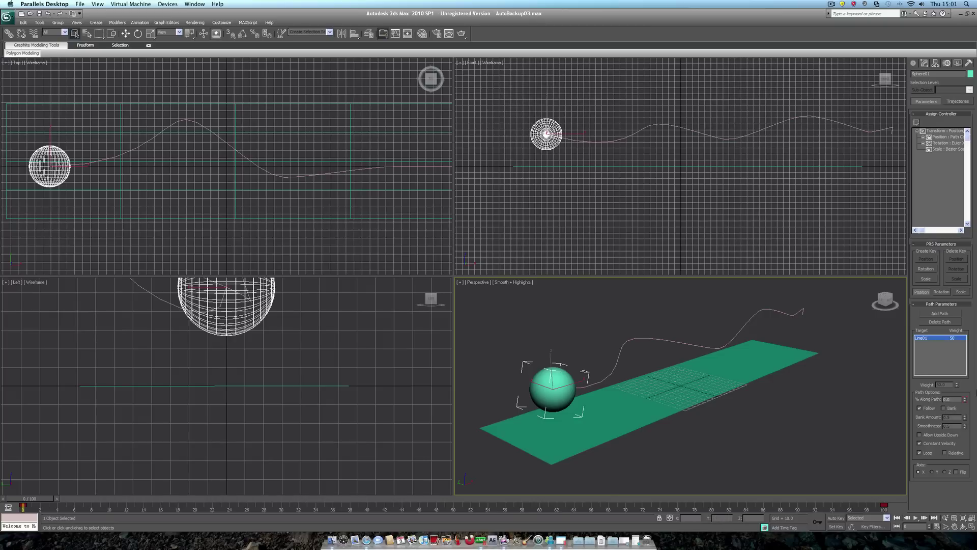
left_click(944, 408)
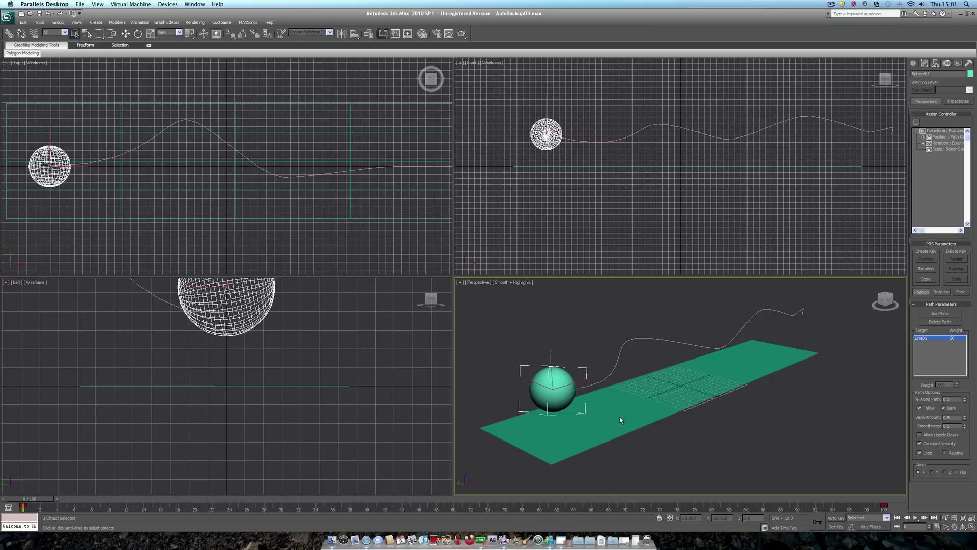
left_click_drag(28, 502, 301, 503)
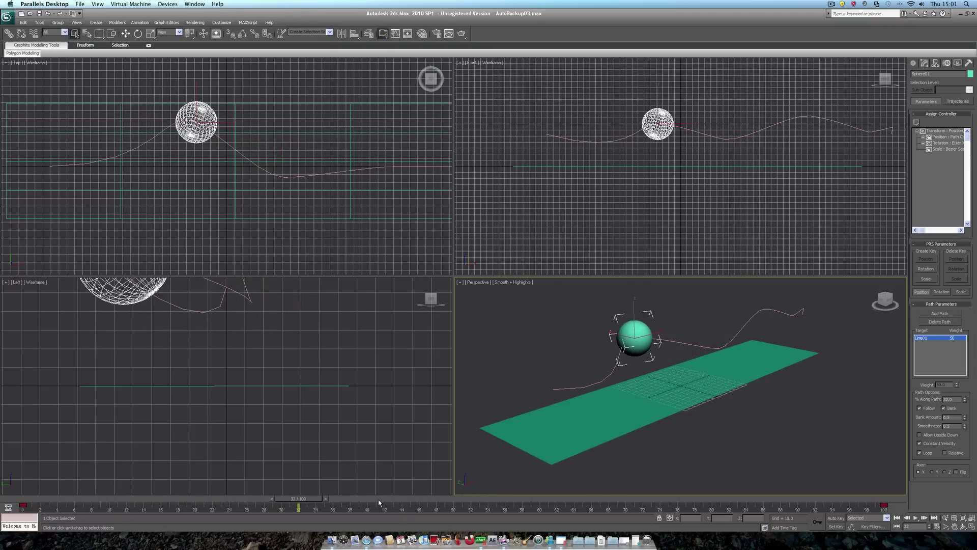
left_click(964, 527)
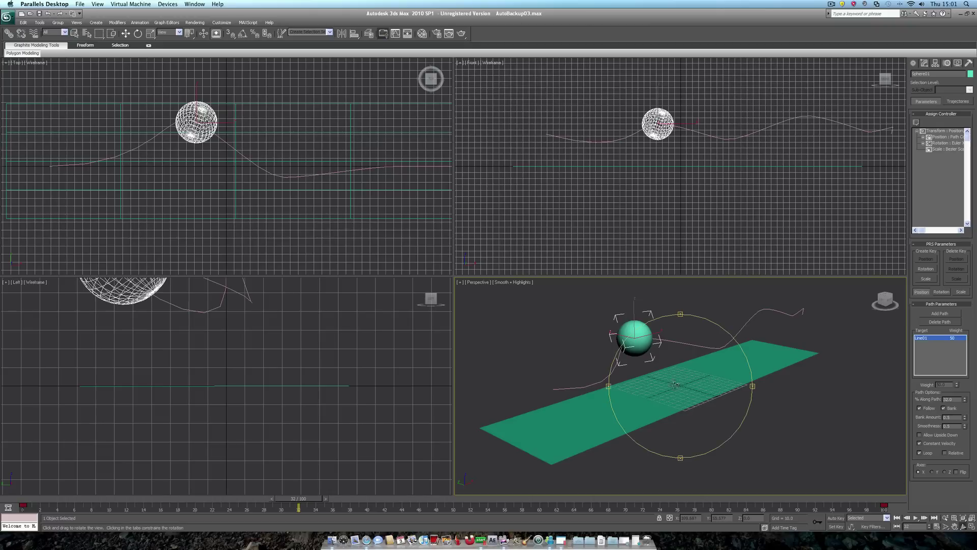
left_click_drag(675, 384, 704, 392)
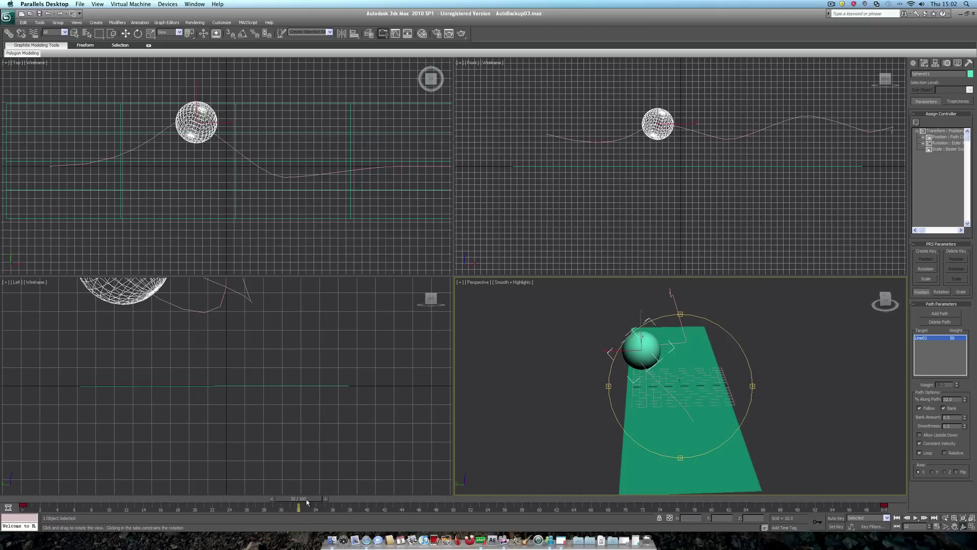
left_click_drag(307, 501, 557, 501)
key("ctrl+r")
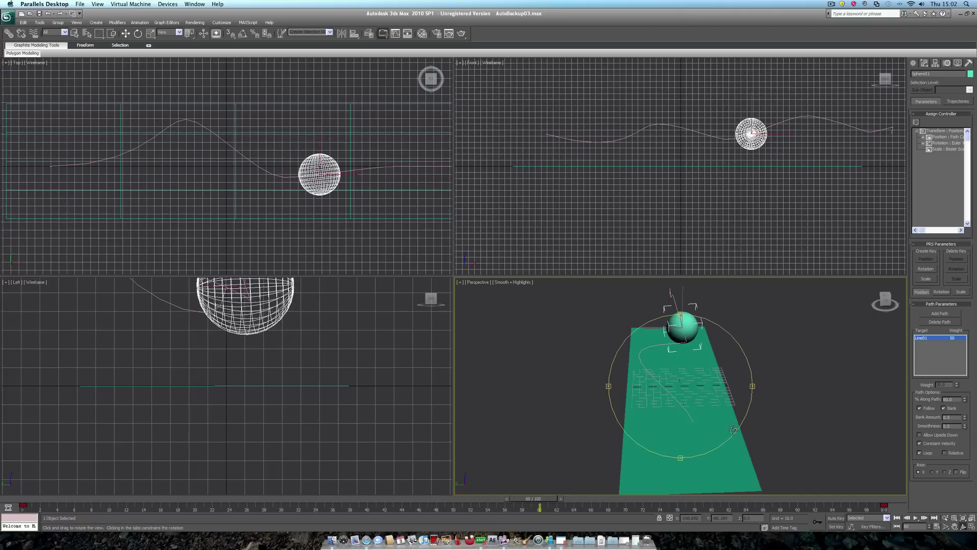
left_click_drag(734, 430, 675, 407)
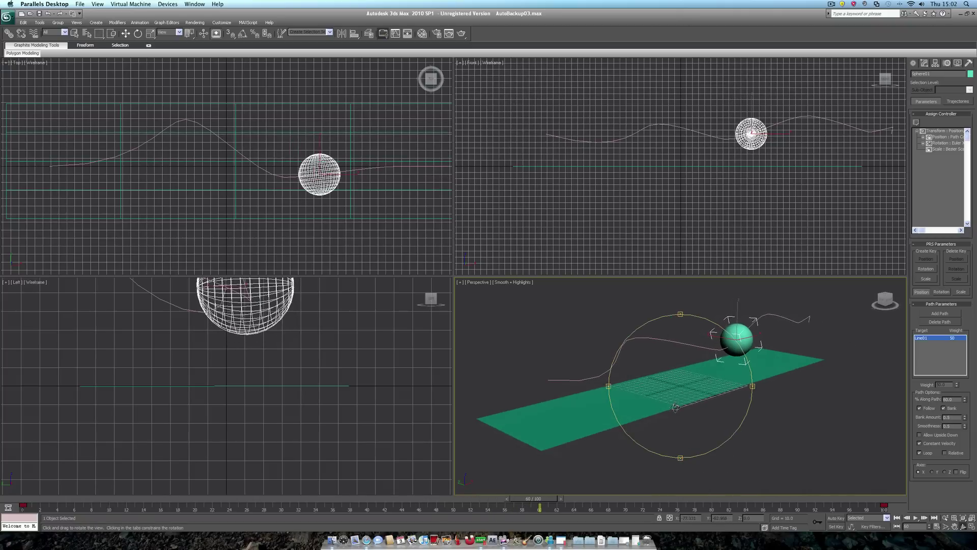
Step: Reset to a new empty scene without saving, then draw Sphere01 in the Top viewport
left_click(7, 16)
left_click(32, 51)
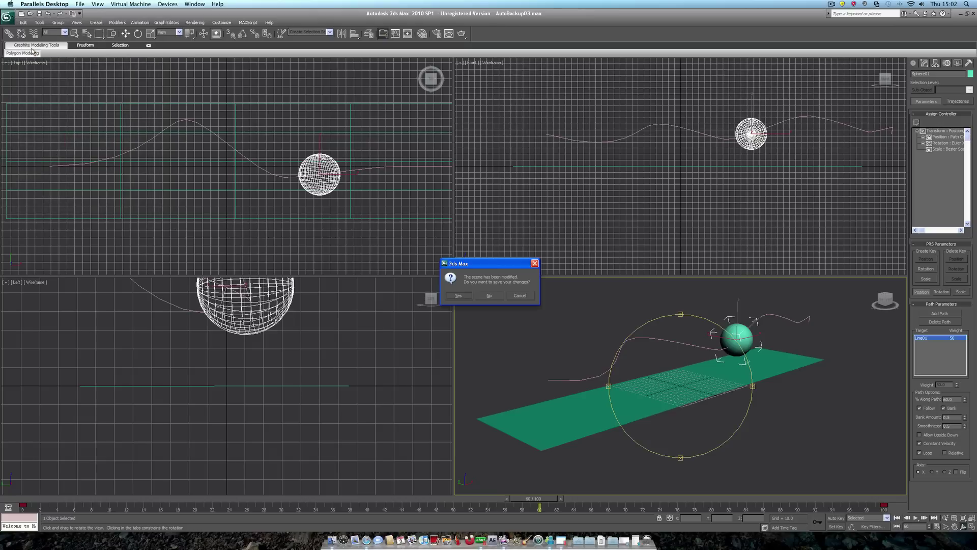
left_click(489, 296)
left_click(467, 288)
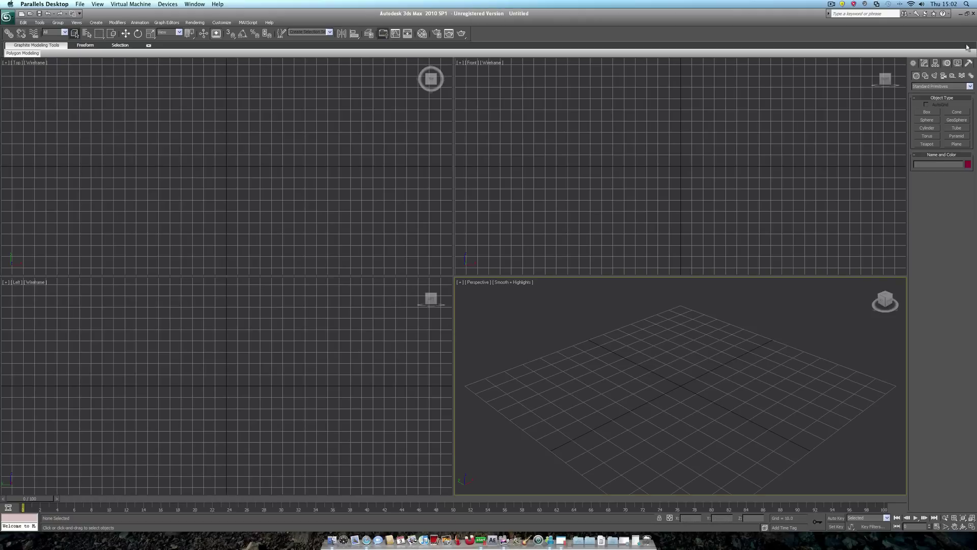
left_click(925, 121)
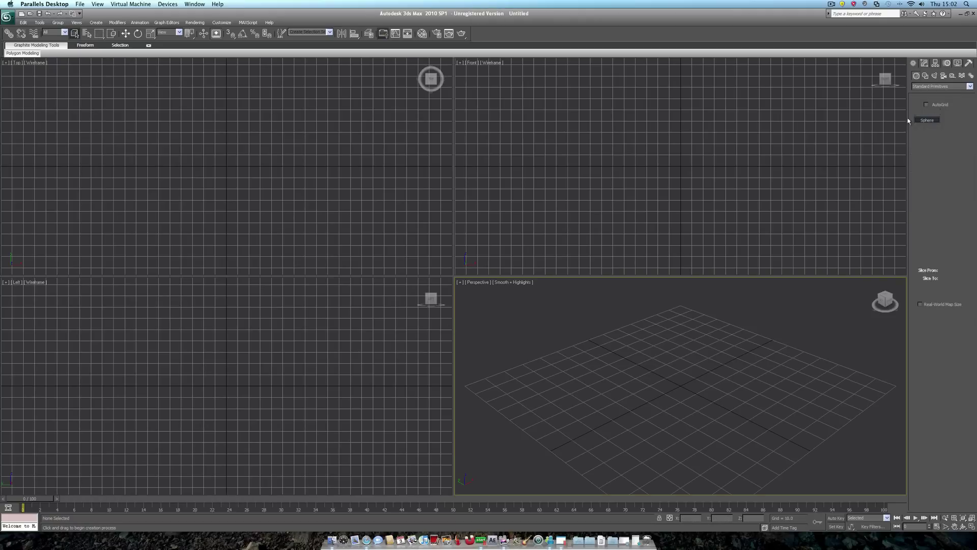
left_click_drag(31, 81, 57, 102)
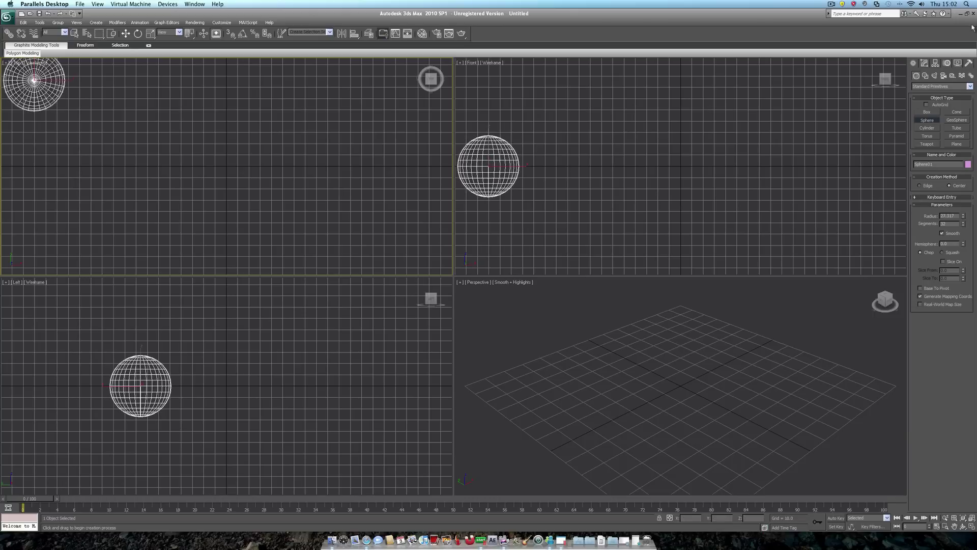
Step: Add Sphere01 position keys at frames 0 and 25 from the Motion panel
left_click(947, 64)
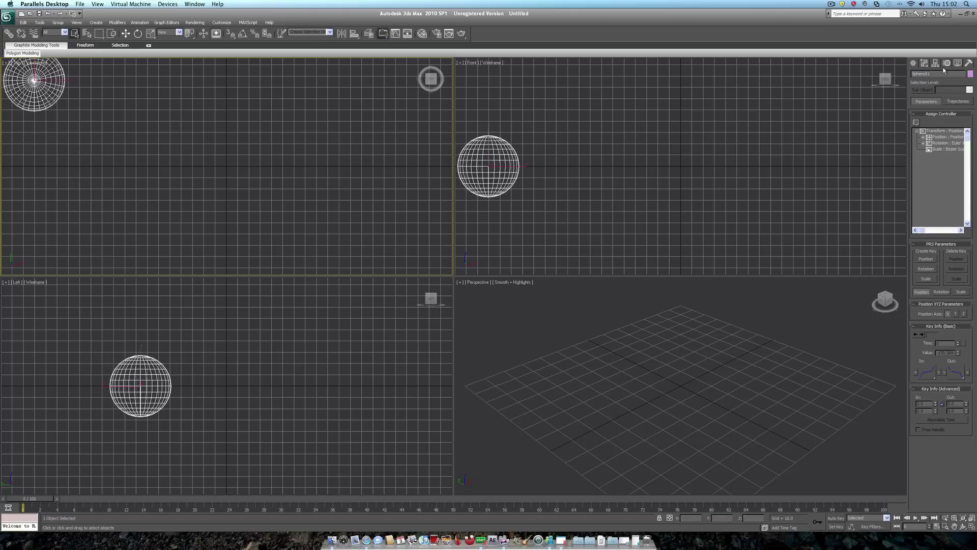
left_click(925, 259)
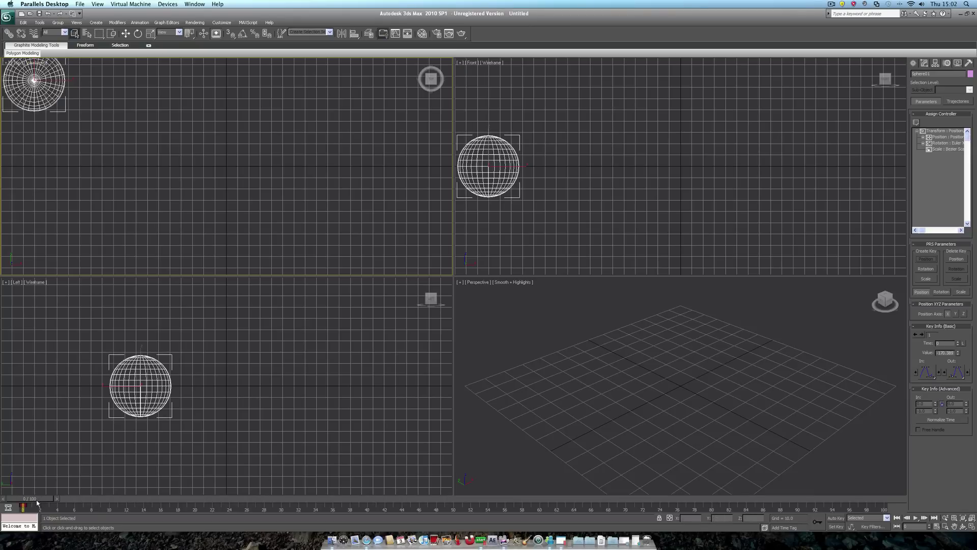
left_click_drag(36, 503, 249, 522)
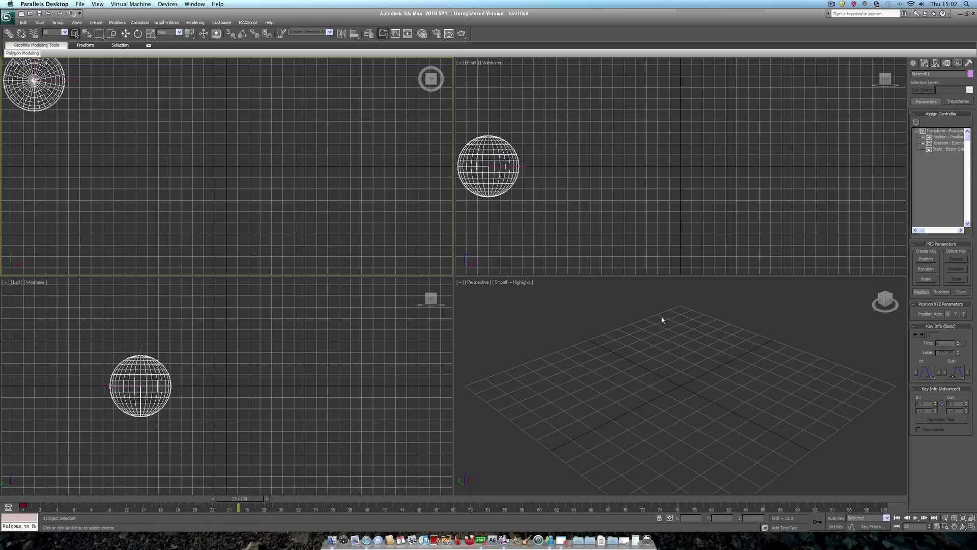
left_click(925, 259)
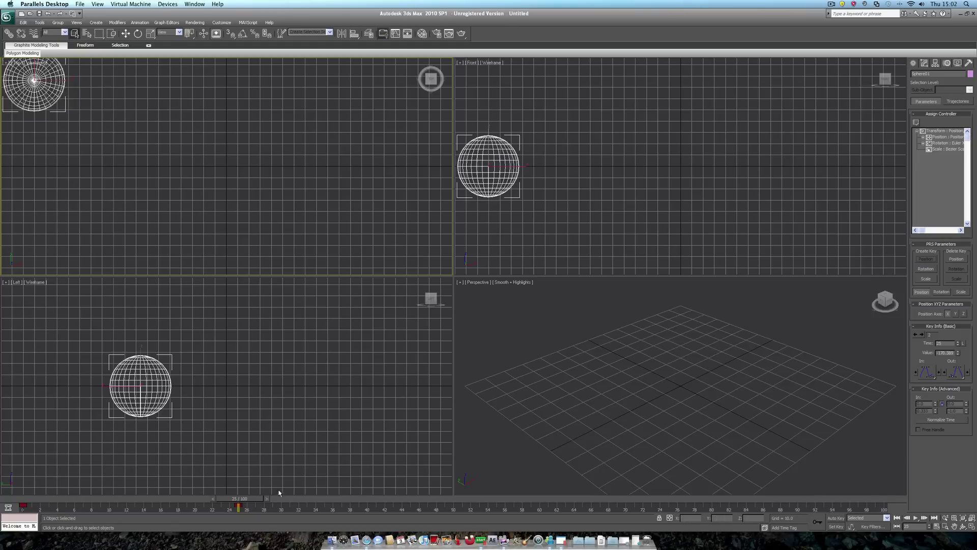
left_click_drag(238, 499, 131, 513)
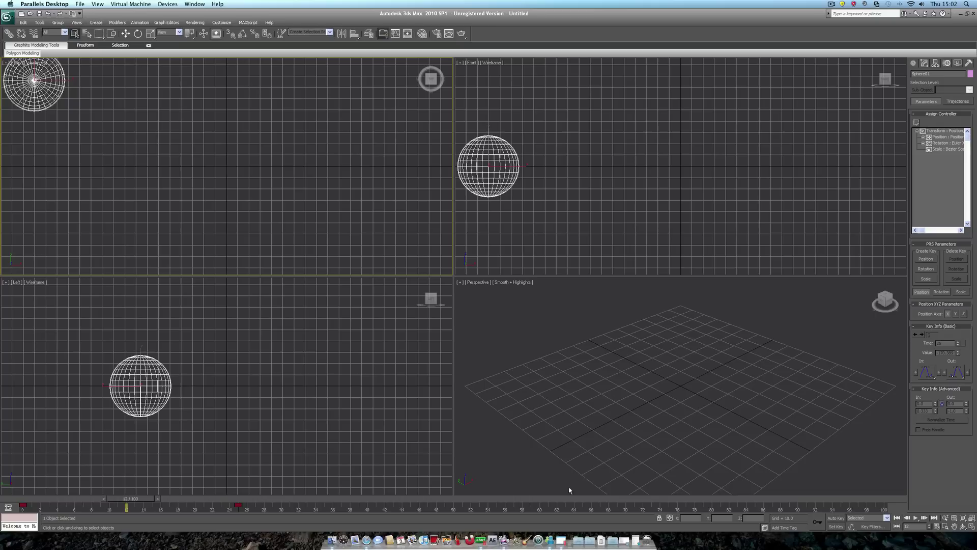
Step: Turn on Auto Key and move the sphere to the grid centre at frame 12
left_click(836, 518)
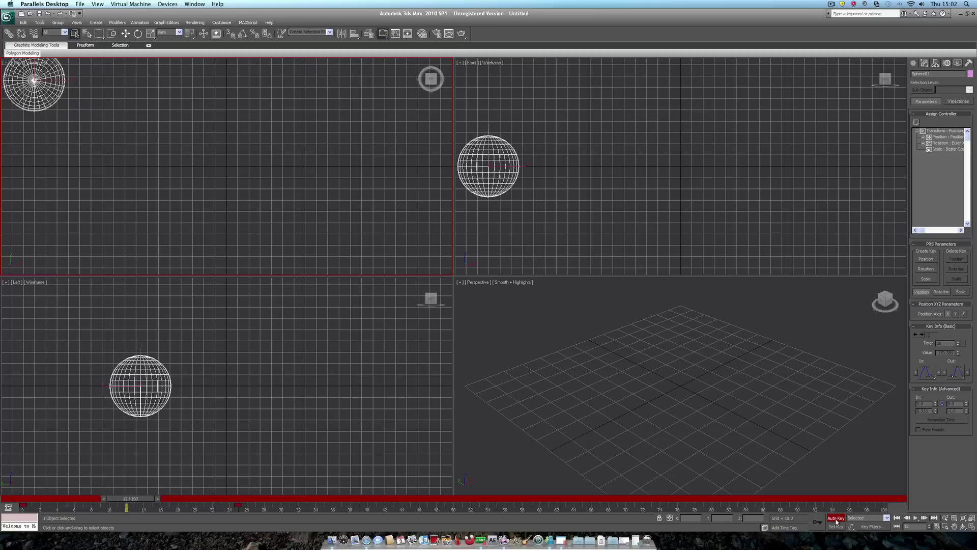
left_click(23, 53)
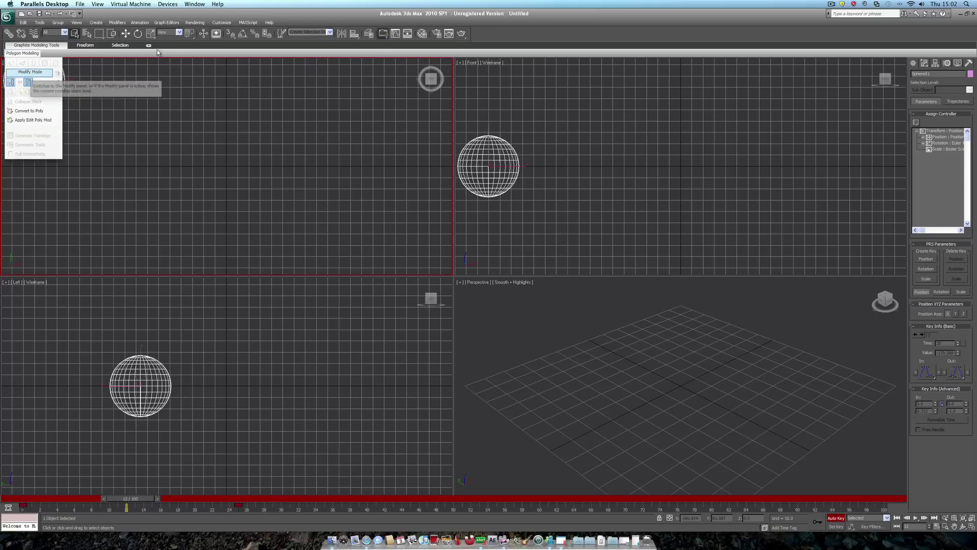
left_click(126, 33)
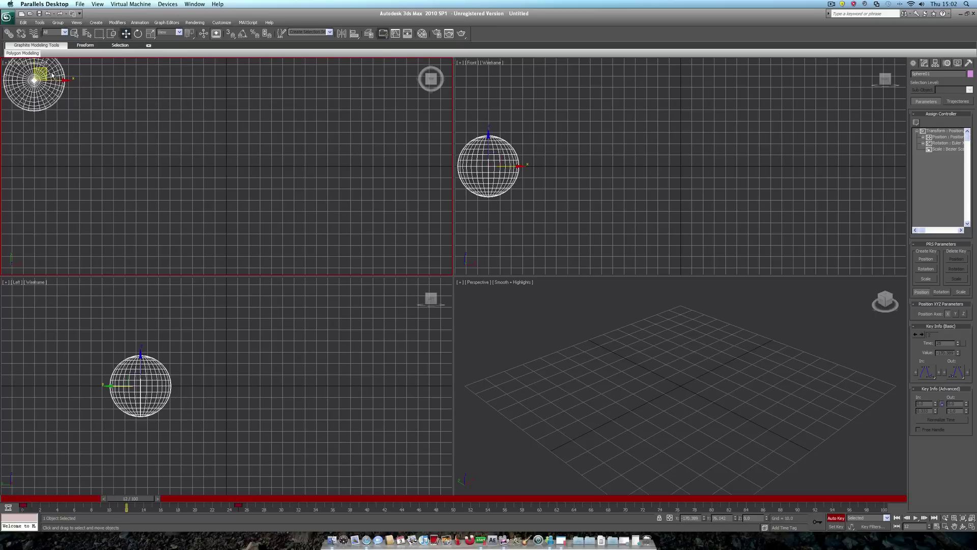
left_click_drag(34, 79, 245, 208)
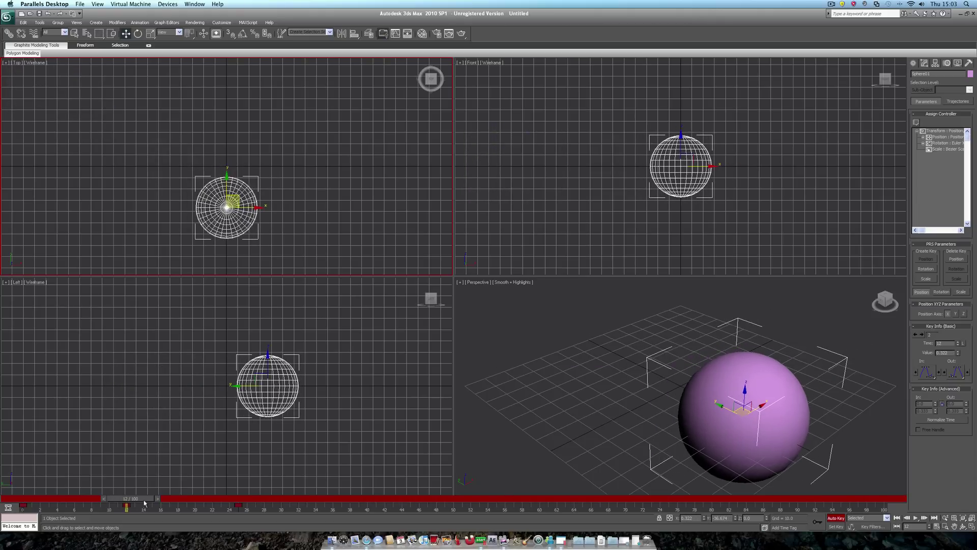
Step: Scrub the timeline between frames 7 and 28 to check the motion, then return to frame 0
mouse_move(138, 501)
left_mouse_down()
mouse_move(31, 502)
mouse_move(136, 503)
left_mouse_up()
left_click_drag(225, 525, 17, 515)
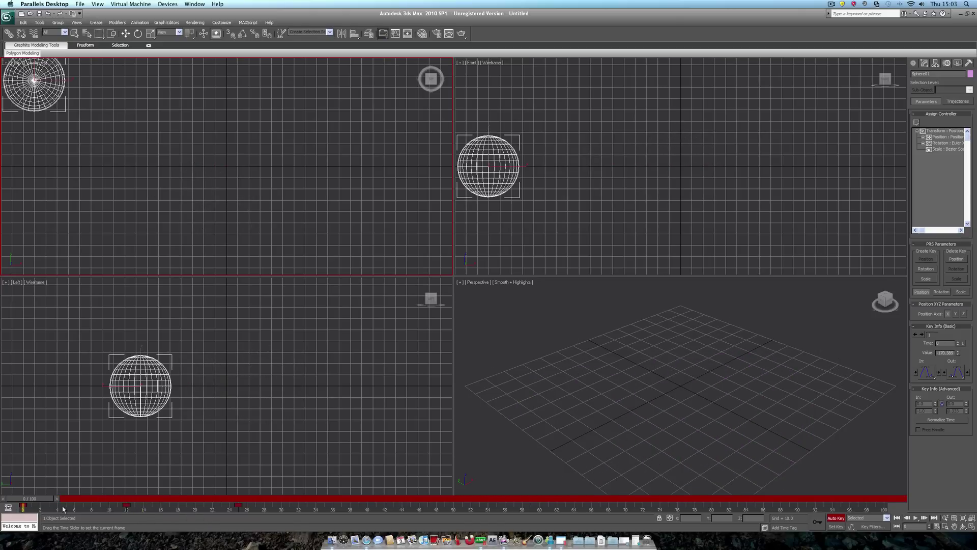
left_click_drag(63, 509, 23, 509)
key("w")
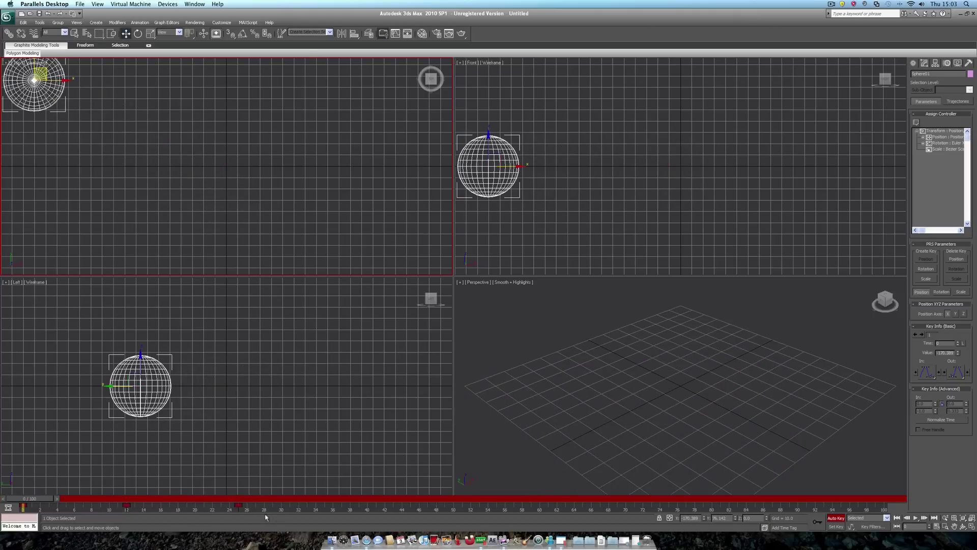
left_click_drag(252, 506, 2, 510)
left_click(212, 511)
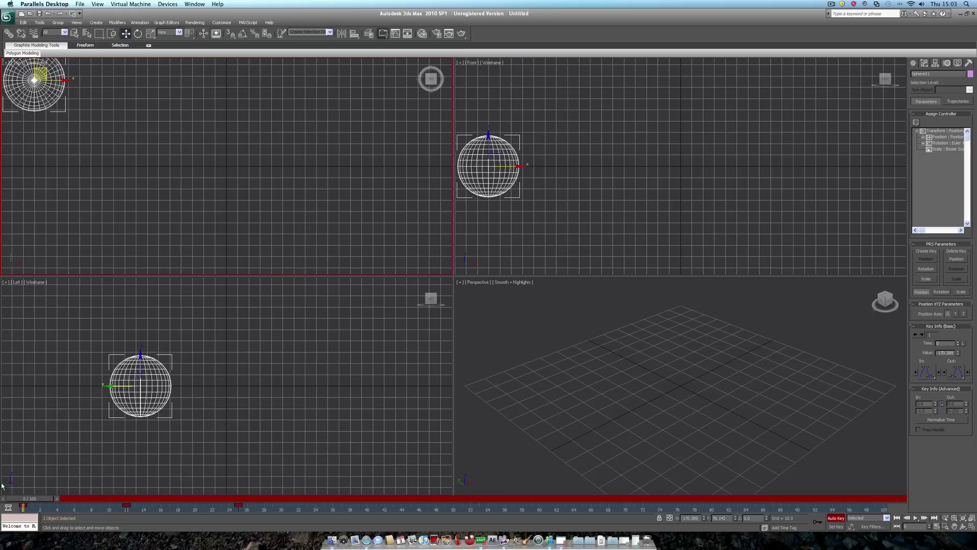
left_click_drag(27, 498, 2, 499)
Step: Float and enlarge the Trackbar curve editor, then select all keys on Sphere01's X, Y, Z position curves
key("w")
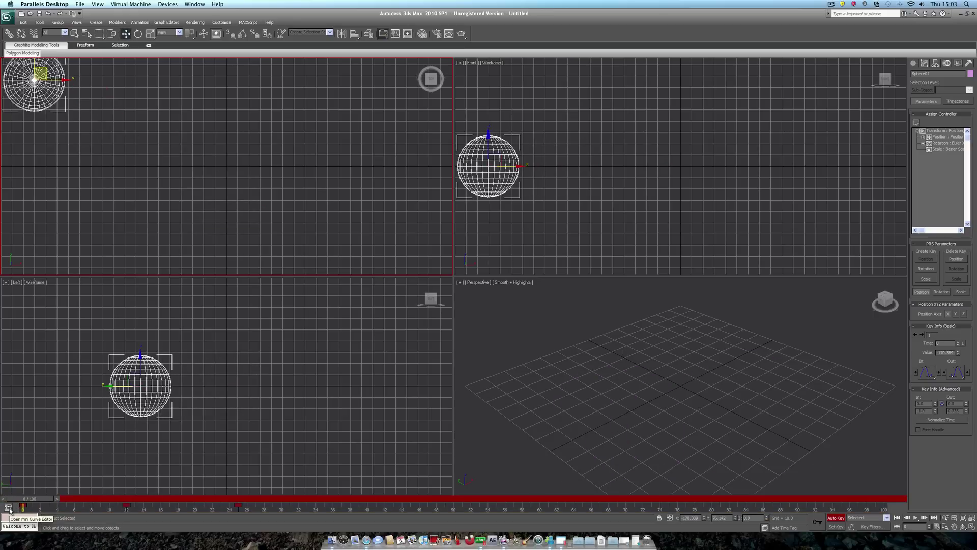
left_click(8, 508)
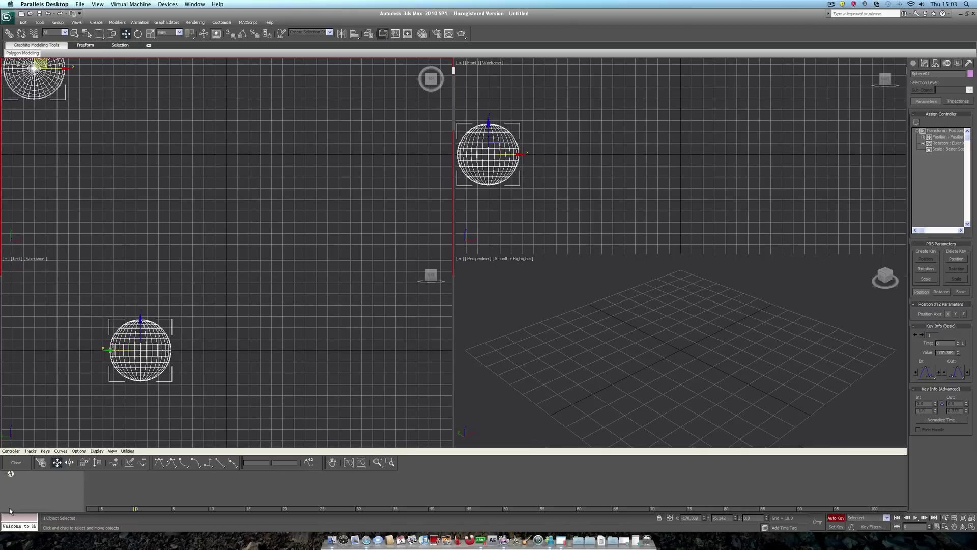
left_click_drag(448, 462, 466, 222)
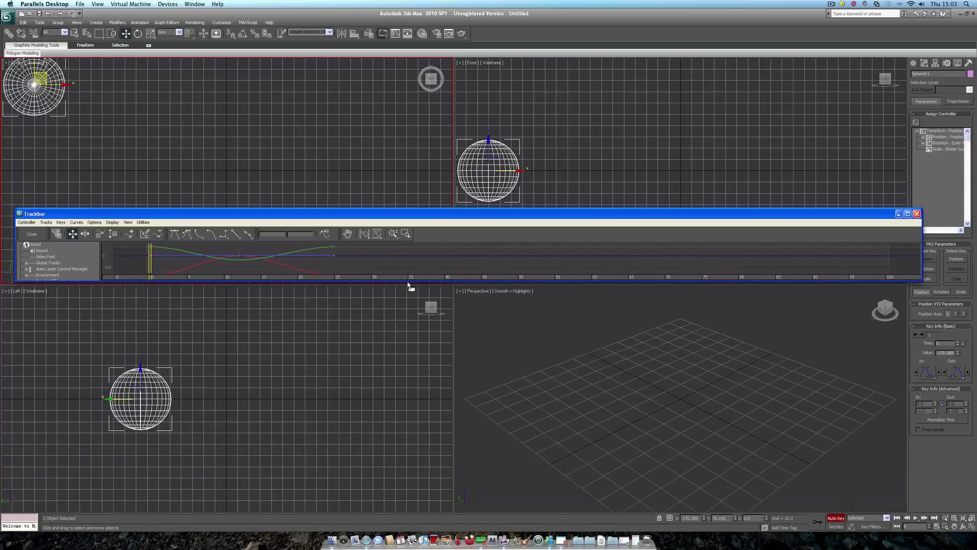
left_click_drag(407, 282, 285, 438)
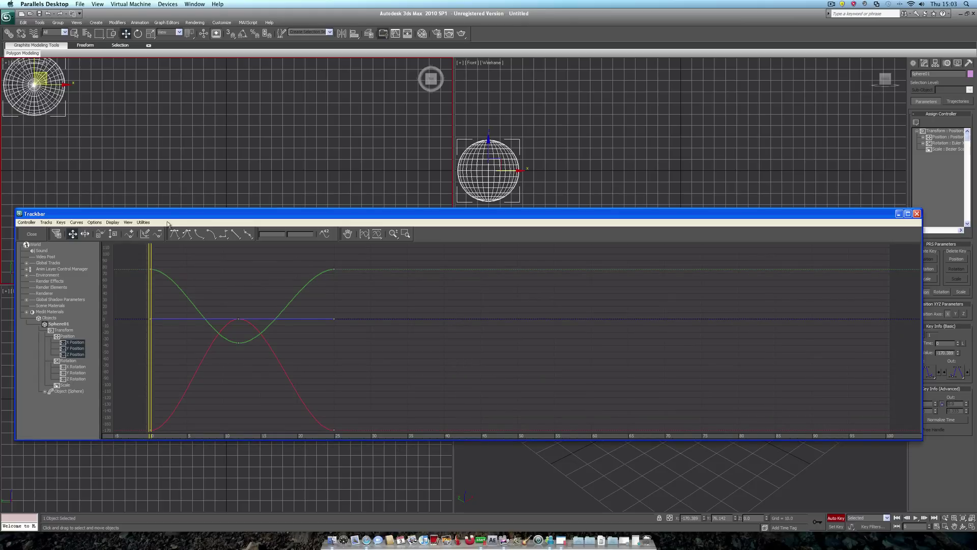
left_click_drag(170, 218, 190, 218)
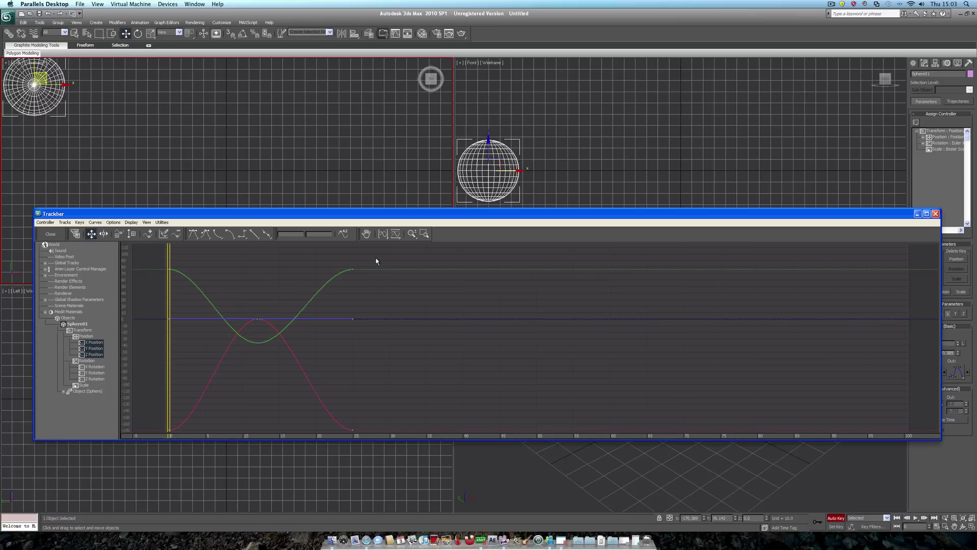
left_click_drag(364, 285, 153, 451)
left_click_drag(220, 215, 223, 169)
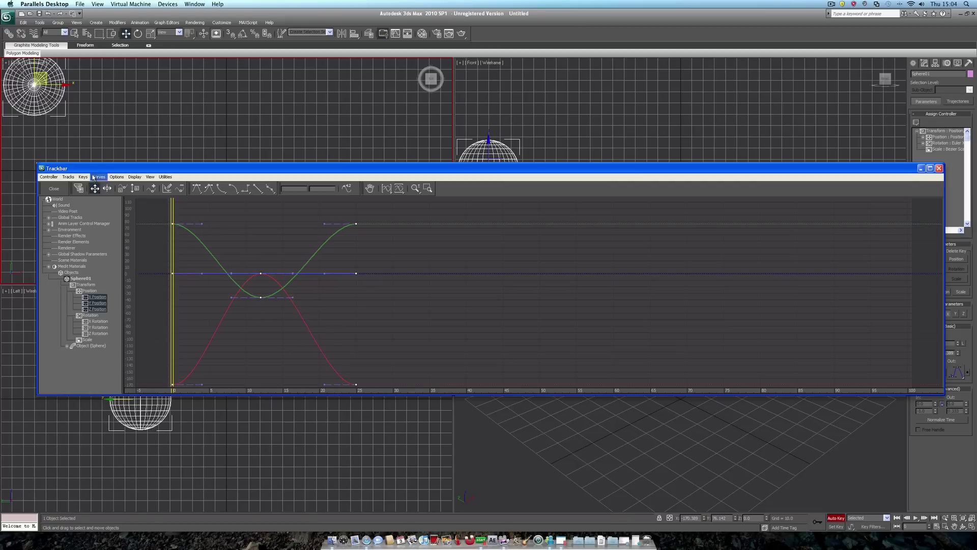
Step: Set both In and Out out-of-range types to Loop, then close the Trackbar curve editor
left_click(49, 177)
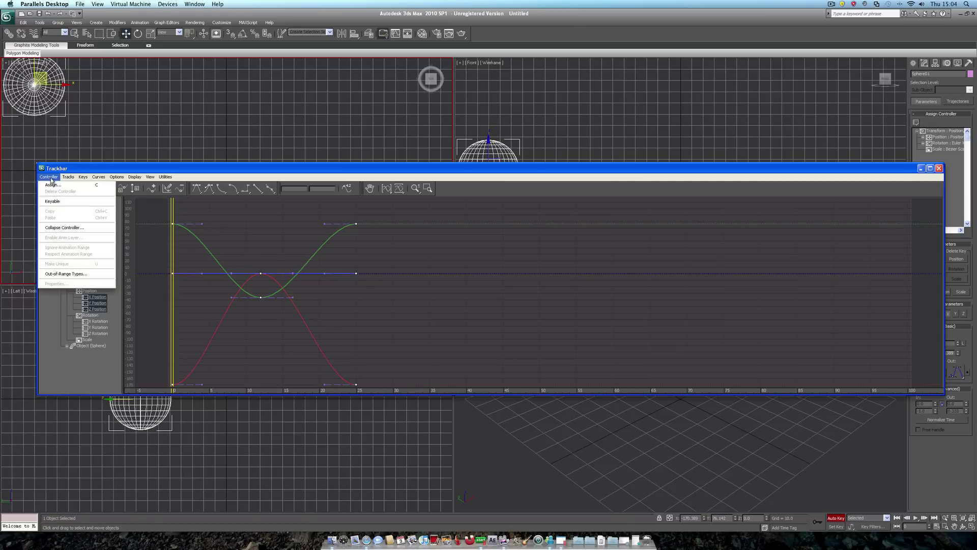
left_click(78, 274)
left_click_drag(94, 187, 542, 246)
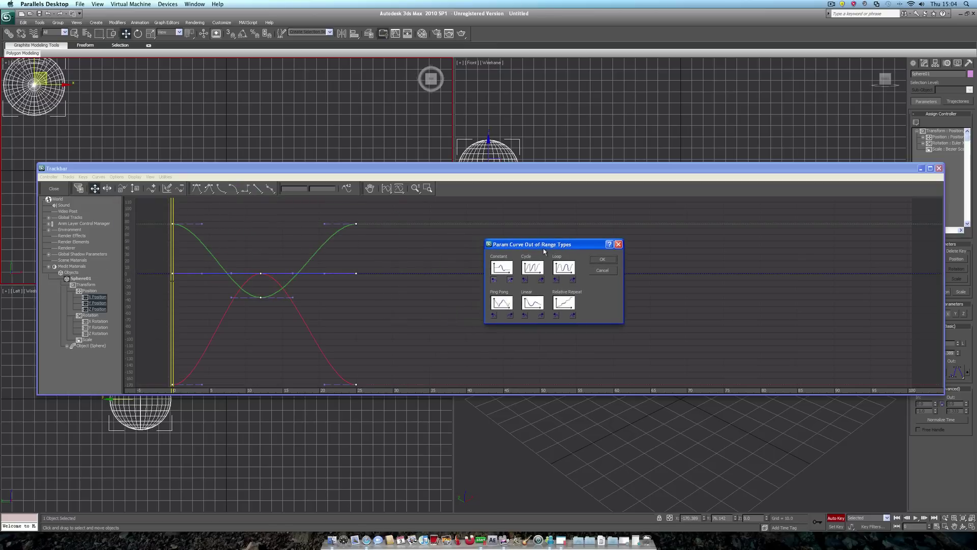
left_click(558, 281)
left_click(574, 281)
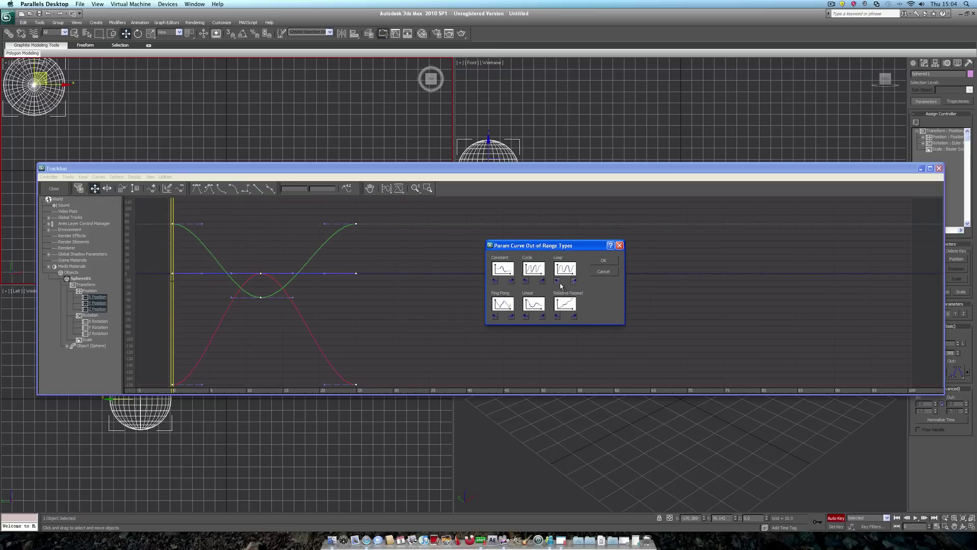
left_click(605, 261)
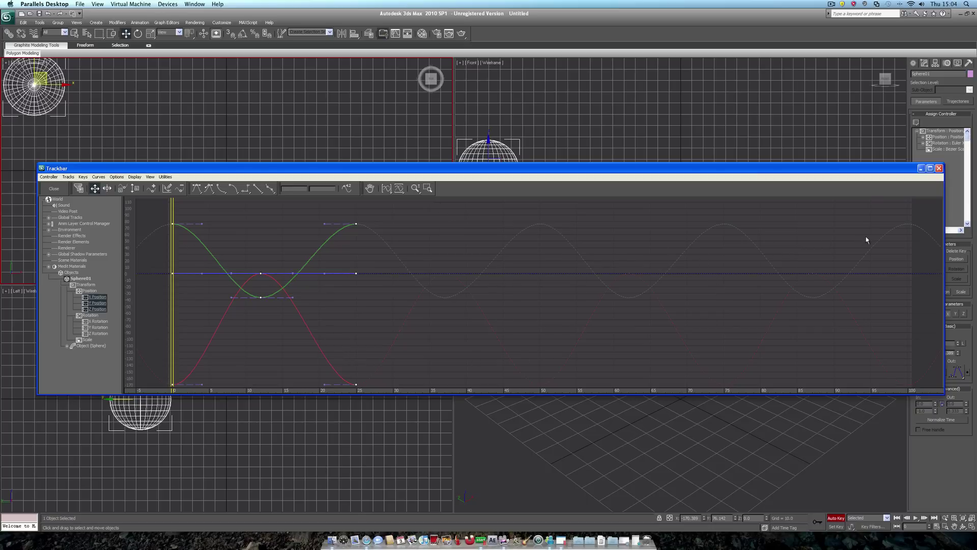
left_click(939, 169)
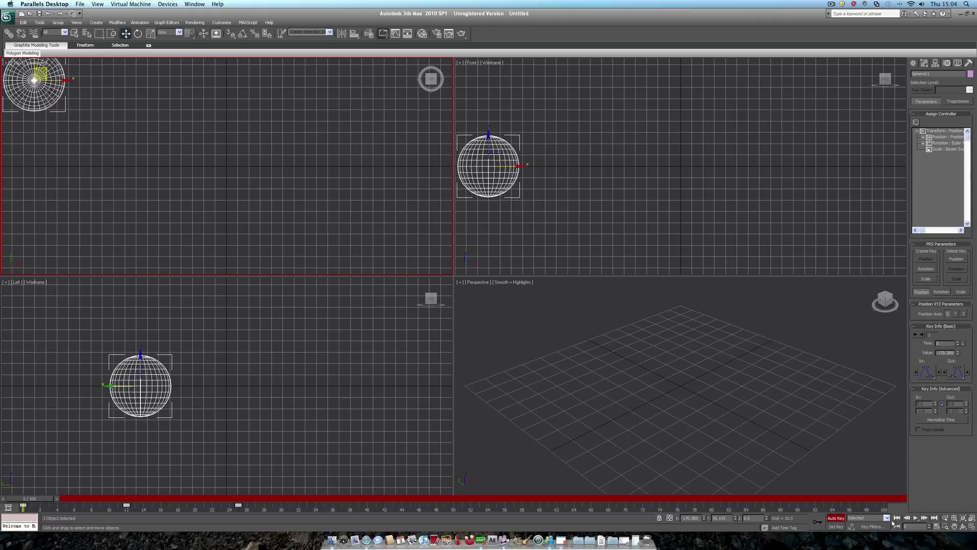
Step: Deselect, zoom the Perspective view, play the looping animation, then stop and rewind
left_click(766, 404)
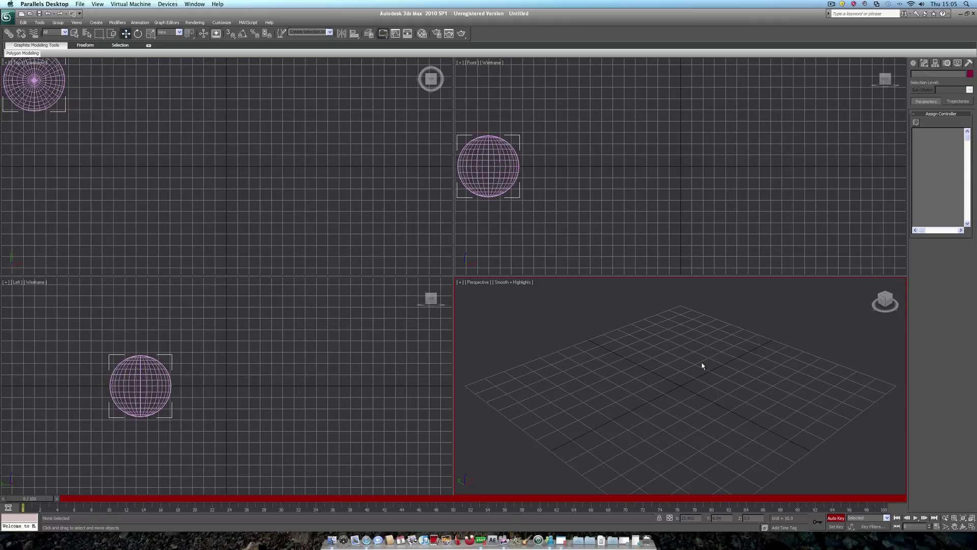
scroll(702, 365, "down", 6)
scroll(703, 364, "up", 3)
scroll(703, 365, "down", 2)
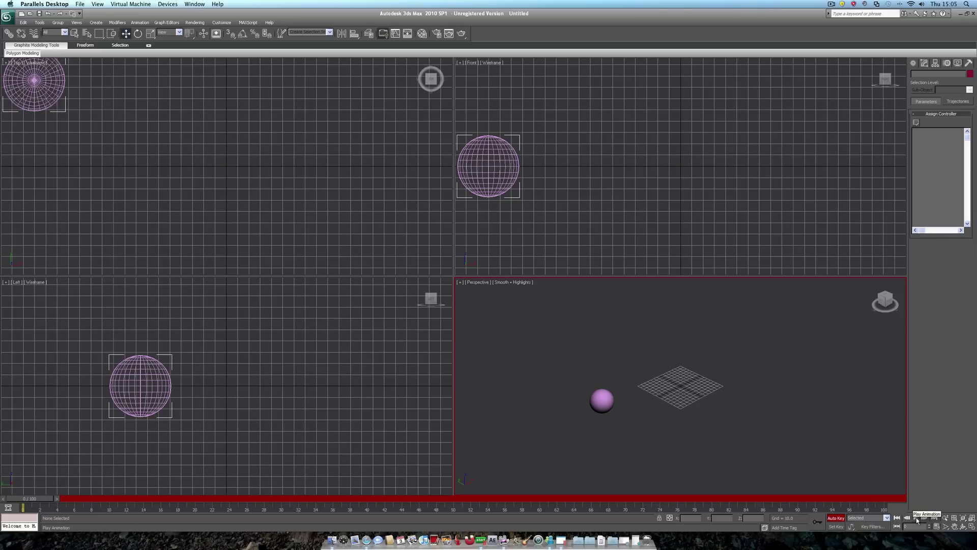
left_click(916, 517)
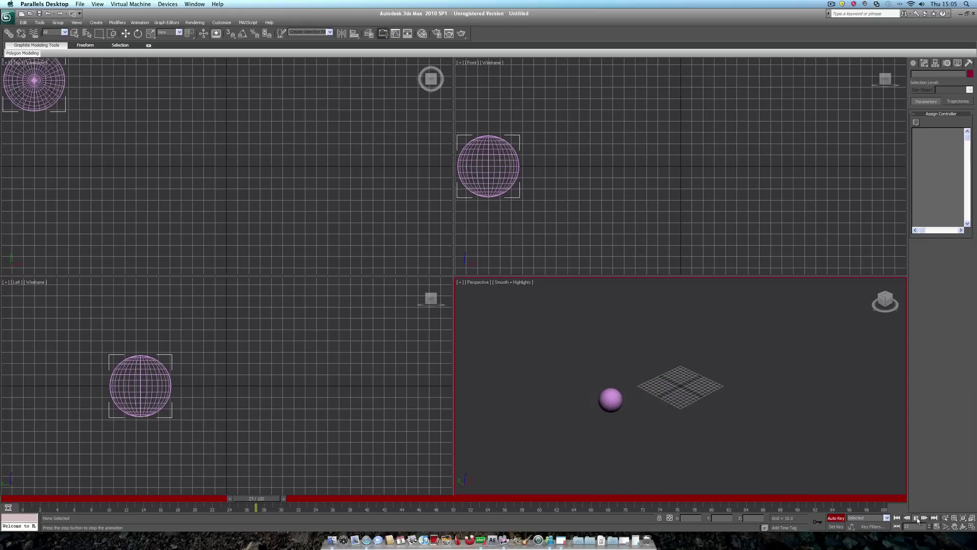
left_click(917, 518)
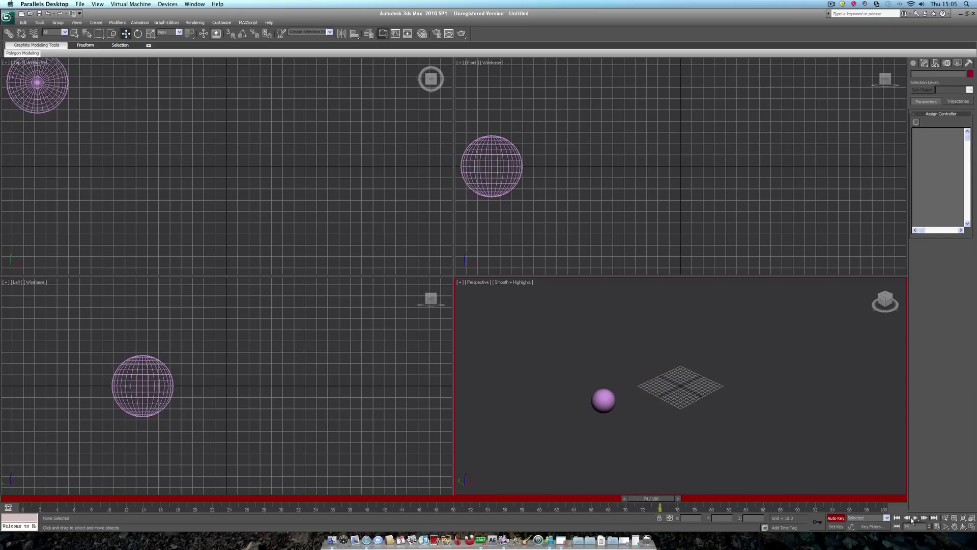
left_click_drag(650, 503, 10, 501)
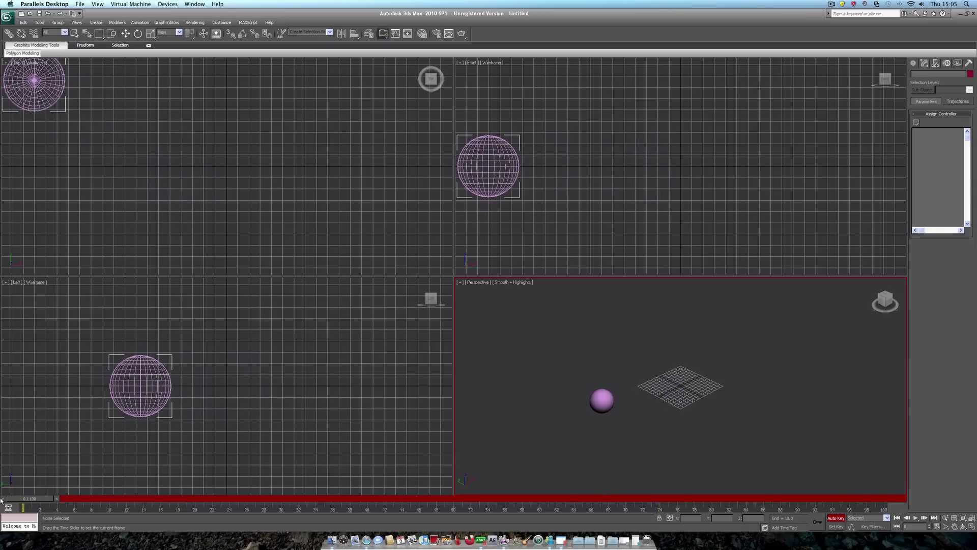
key("w")
Step: Scrub Sphere01 to frames 16 and 4, then rewind to frame 0
left_click_drag(49, 498, 1, 510)
key("w")
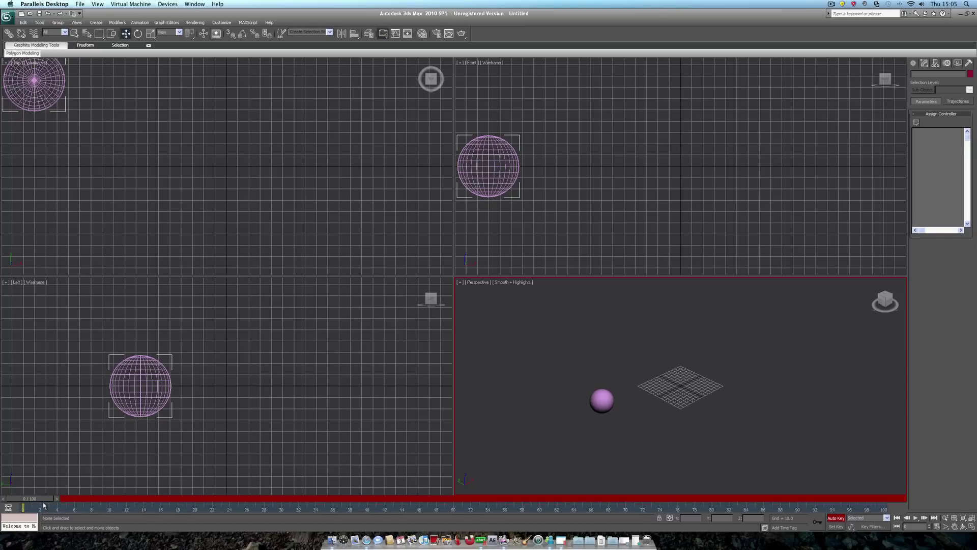
left_click_drag(41, 502, 130, 506)
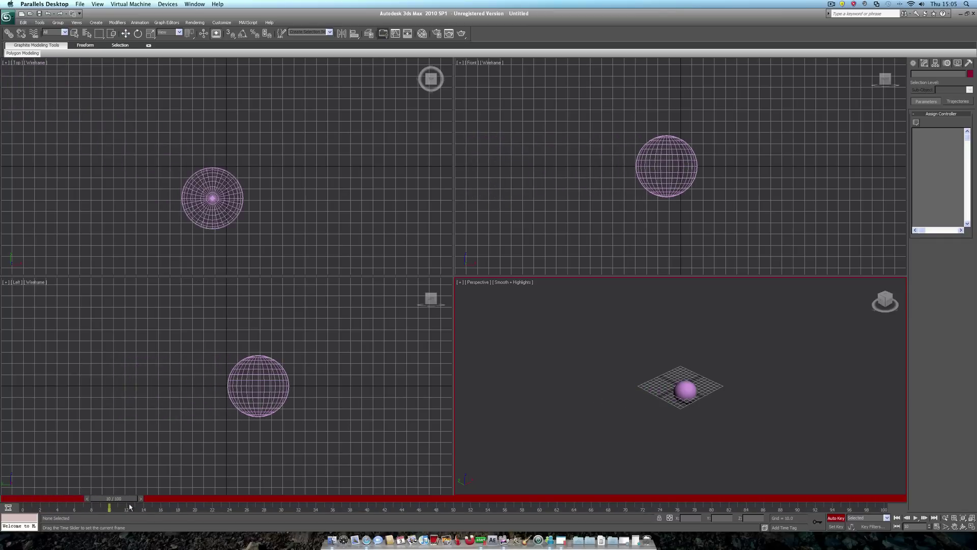
key("w")
left_click_drag(131, 503, 21, 507)
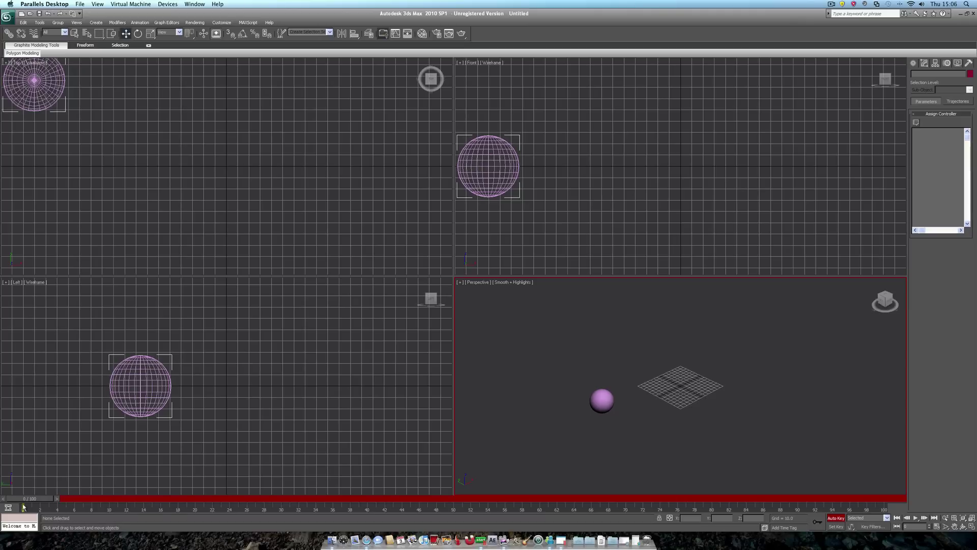